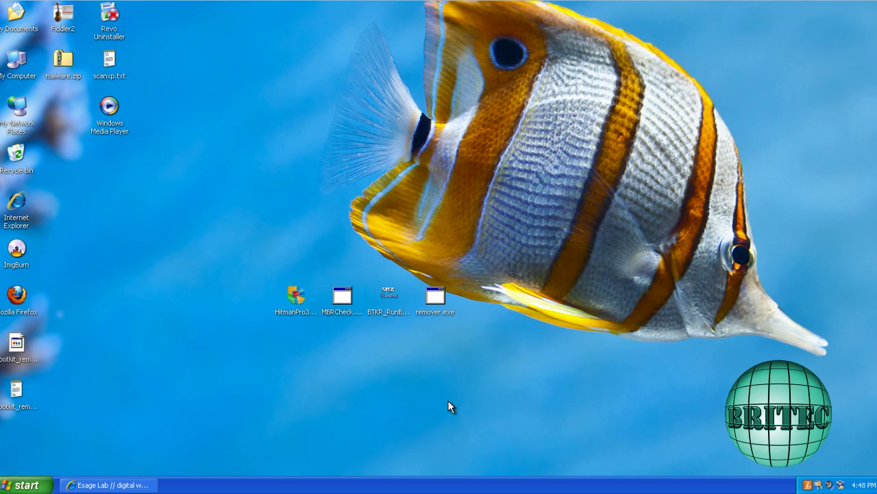
# Run MBRCheck and confirm the 9 GB drive holds normal Windows XP MBR code.
pyautogui.click(133, 484)
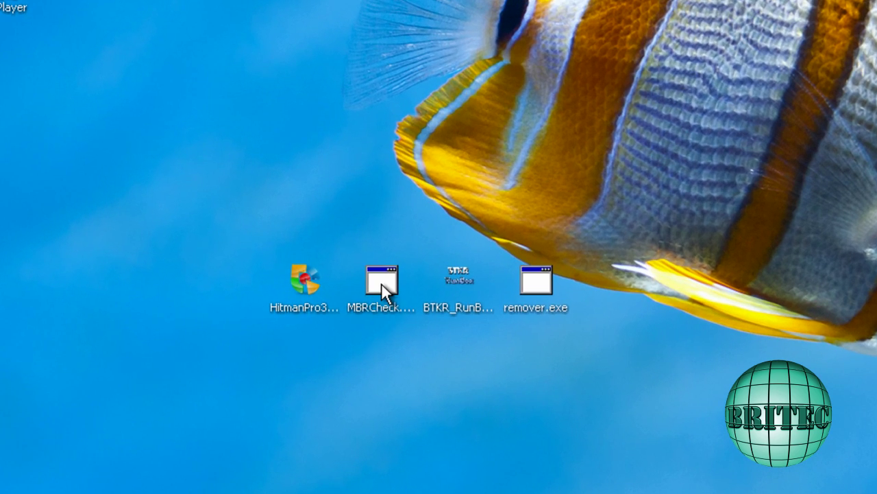
pyautogui.doubleClick(381, 283)
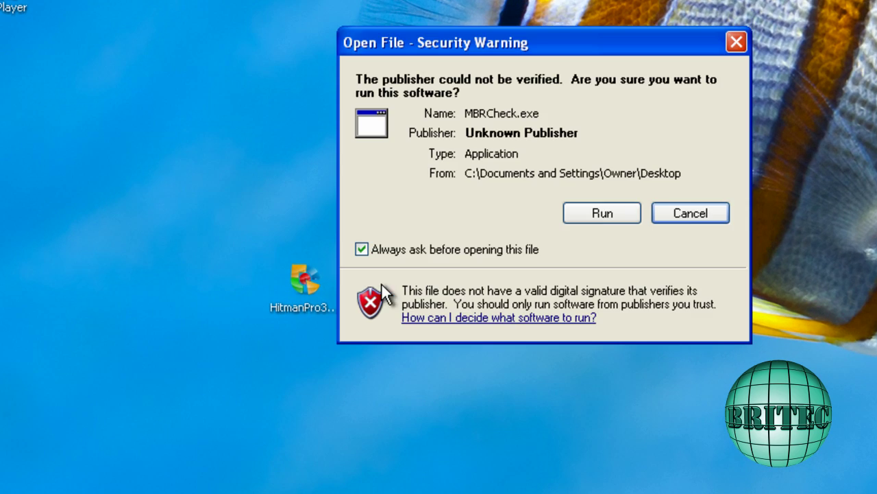
pyautogui.click(616, 213)
pyautogui.moveTo(291, 0); pyautogui.dragTo(577, 51)
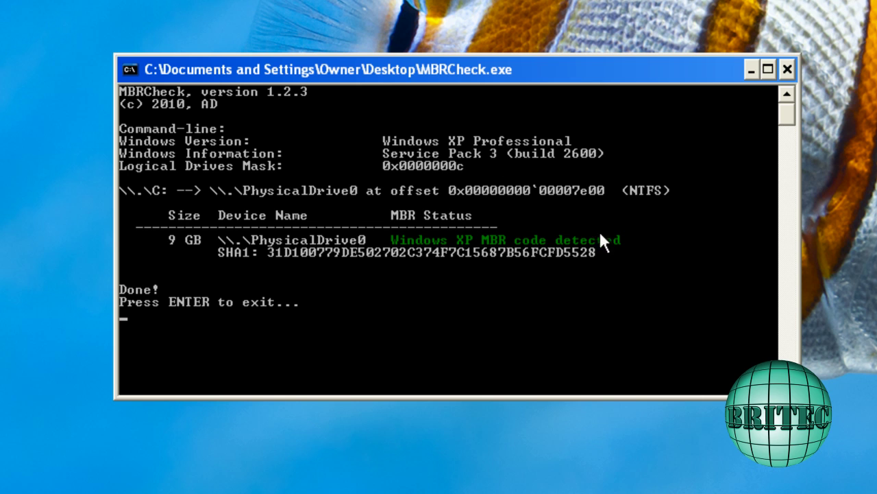
pyautogui.click(787, 69)
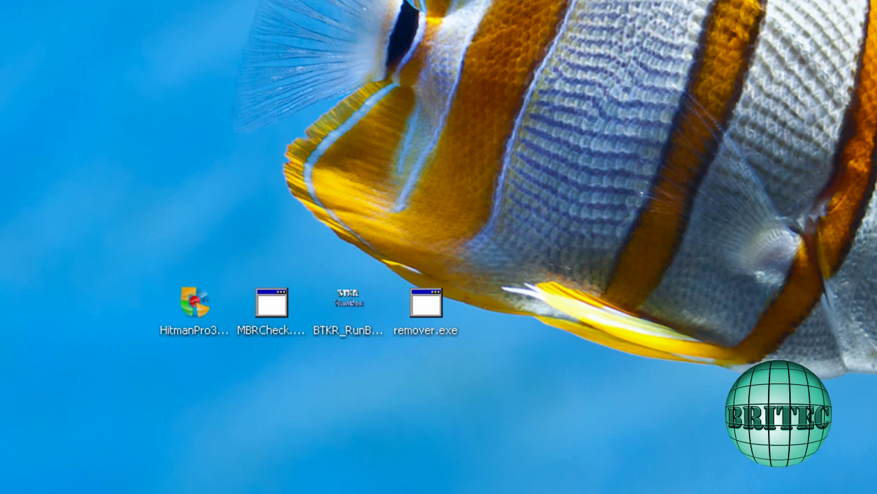
# Paste malware.exe onto the desktop, move it left, and run it to infect the system.
pyautogui.hotkey('ctrl', 'v')
pyautogui.moveTo(186, 71); pyautogui.dragTo(49, 311)
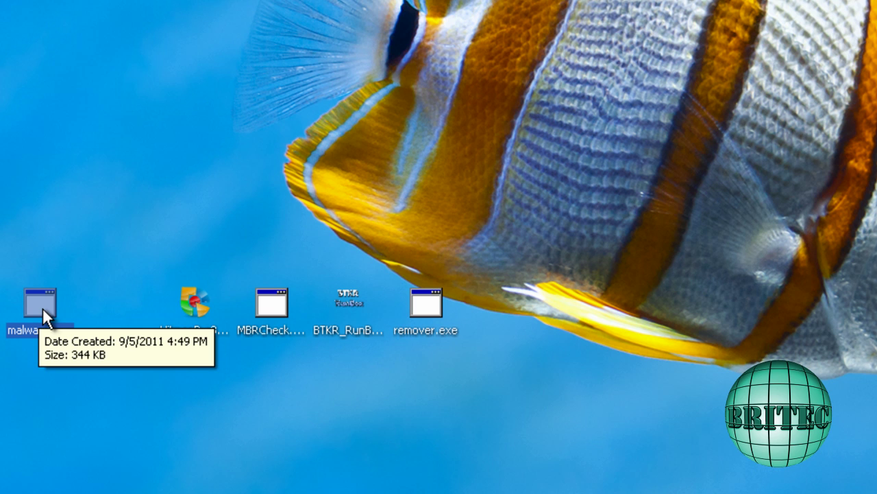
pyautogui.doubleClick(43, 307)
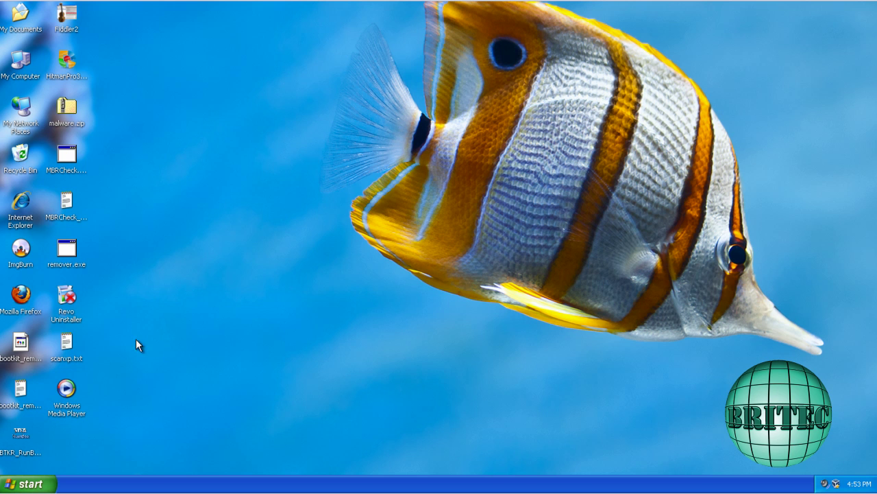
# Group remover.exe, MBRCheck.exe and BTKR_RunBox.exe together in the centre of the desktop.
pyautogui.moveTo(66, 258); pyautogui.dragTo(246, 264)
pyautogui.moveTo(66, 157); pyautogui.dragTo(300, 246)
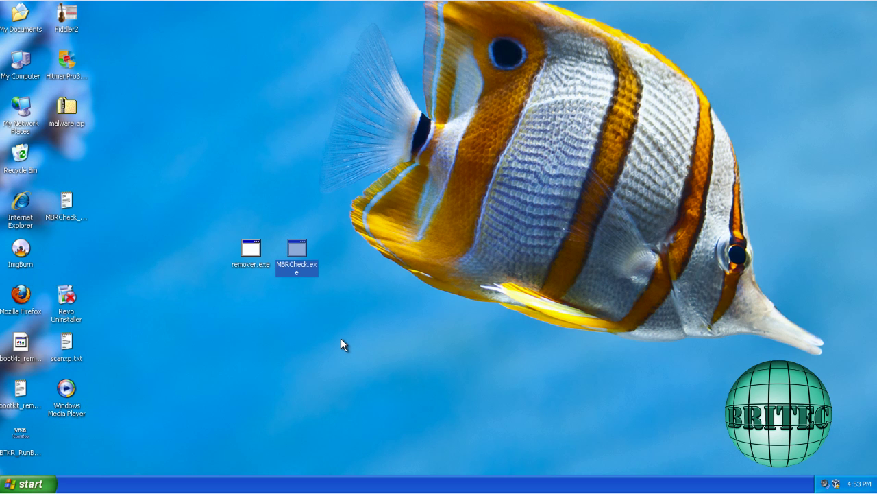
pyautogui.moveTo(20, 433); pyautogui.dragTo(388, 243)
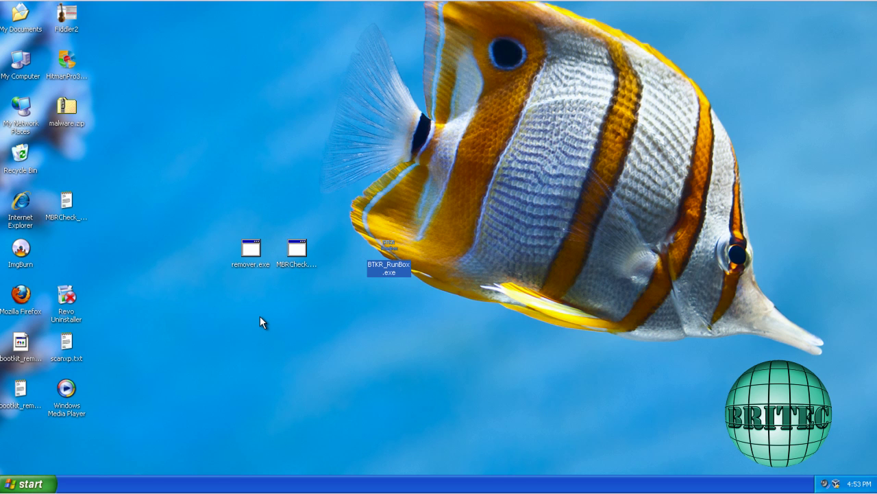
# Rerun MBRCheck and see the 9 GB drive's MBR flagged as faked by Whistler / Black Internet.
pyautogui.doubleClick(299, 256)
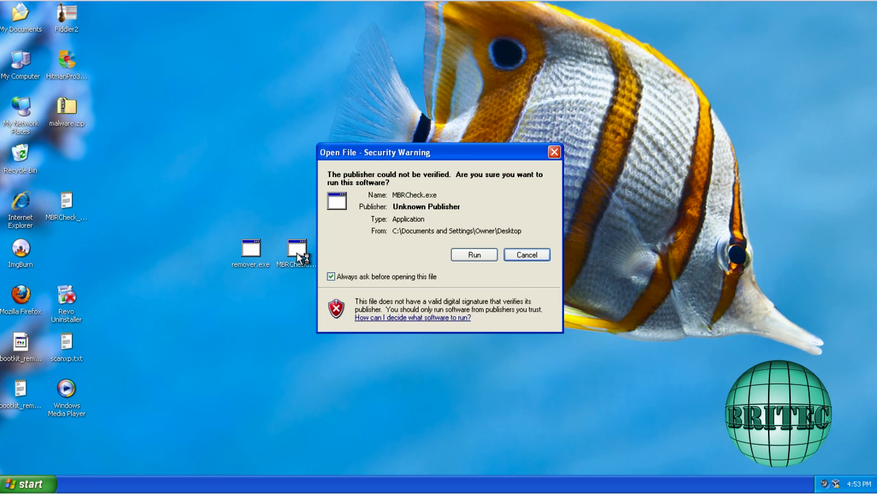
pyautogui.click(480, 255)
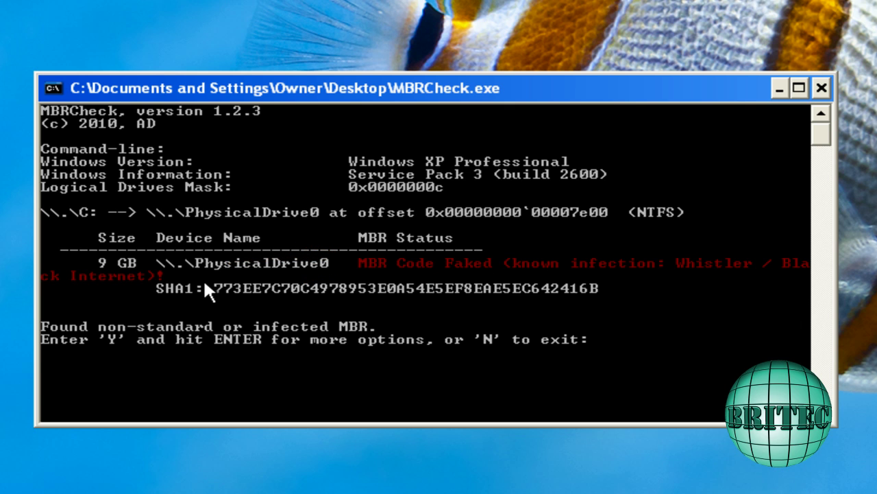
pyautogui.click(822, 88)
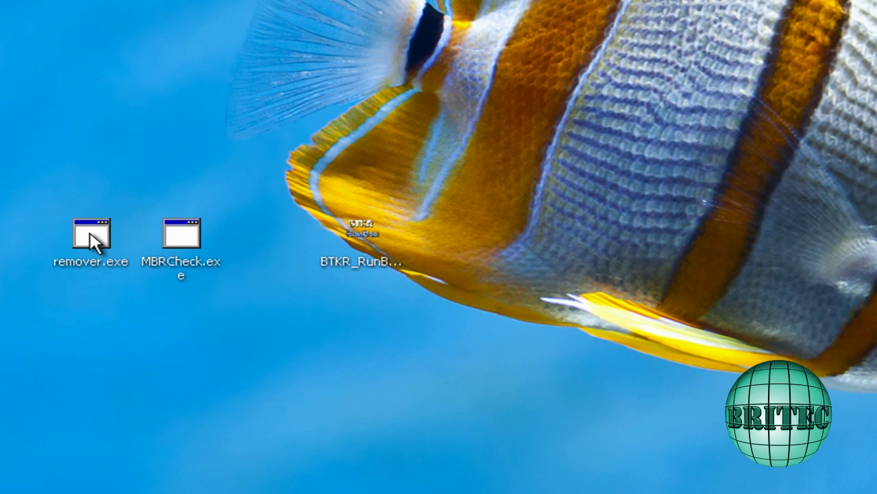
# Place BTKR_RunBox.exe beside remover.exe and launch BTKR RunBox, allowing it to run.
pyautogui.moveTo(92, 239); pyautogui.dragTo(364, 314)
pyautogui.moveTo(358, 231); pyautogui.dragTo(260, 307)
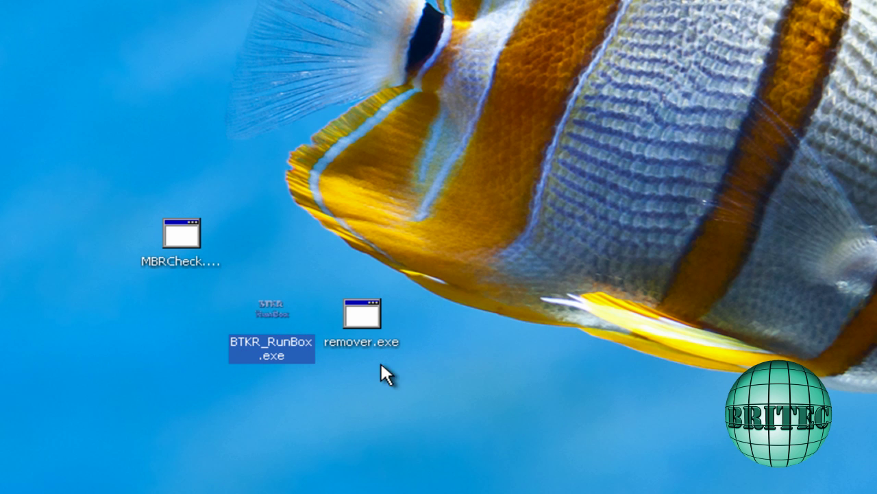
pyautogui.doubleClick(272, 312)
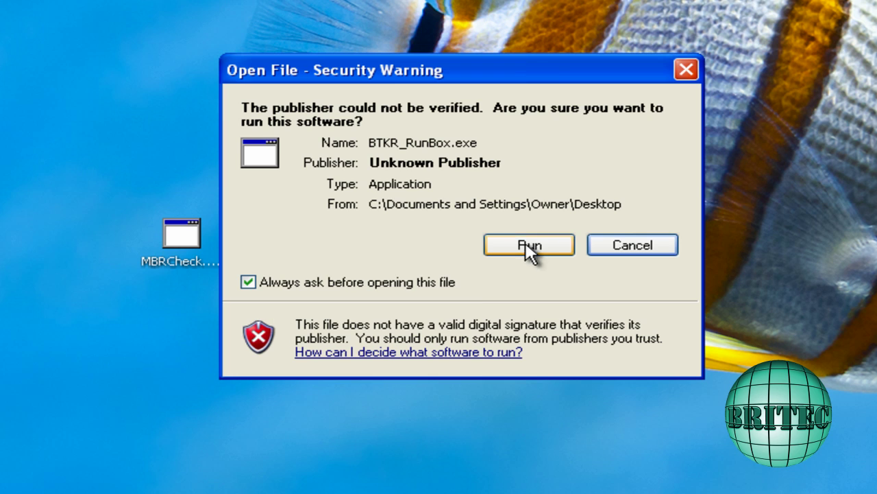
pyautogui.click(531, 247)
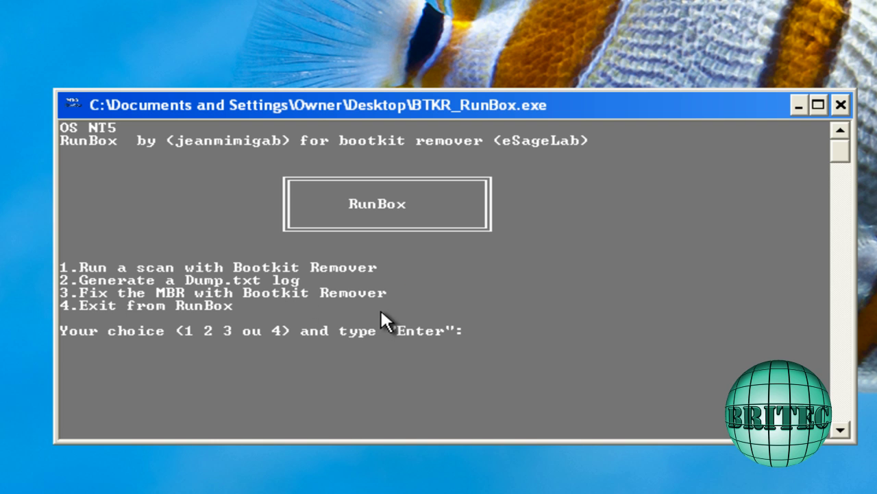
# Choose option 3, then option 1, to fix PhysicalDrive0's infected MBR.
pyautogui.write('3')
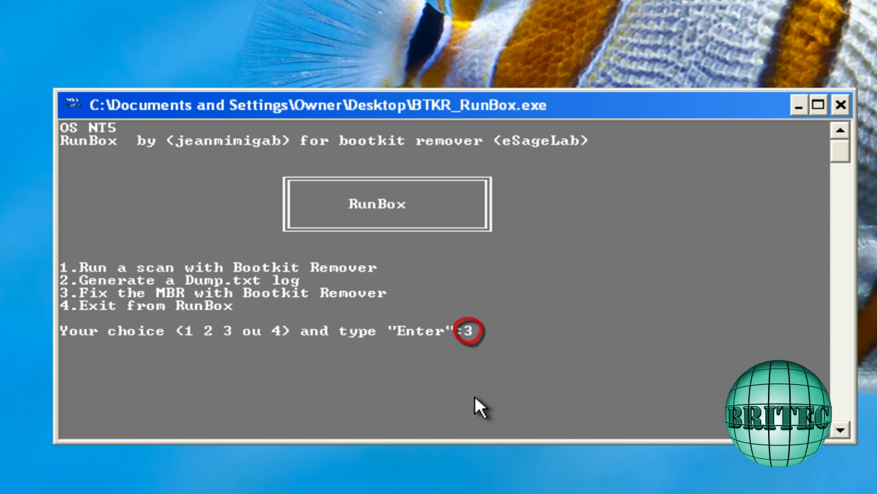
pyautogui.press('Return')
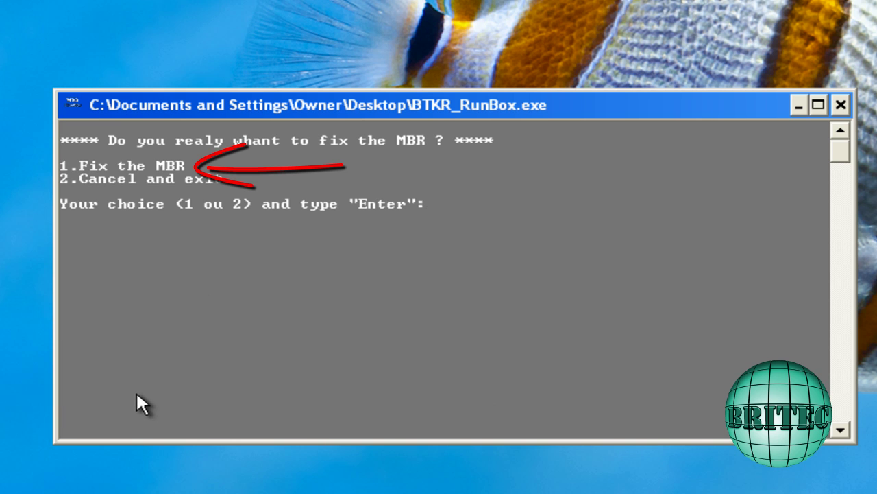
pyautogui.write('1')
pyautogui.press('Return')
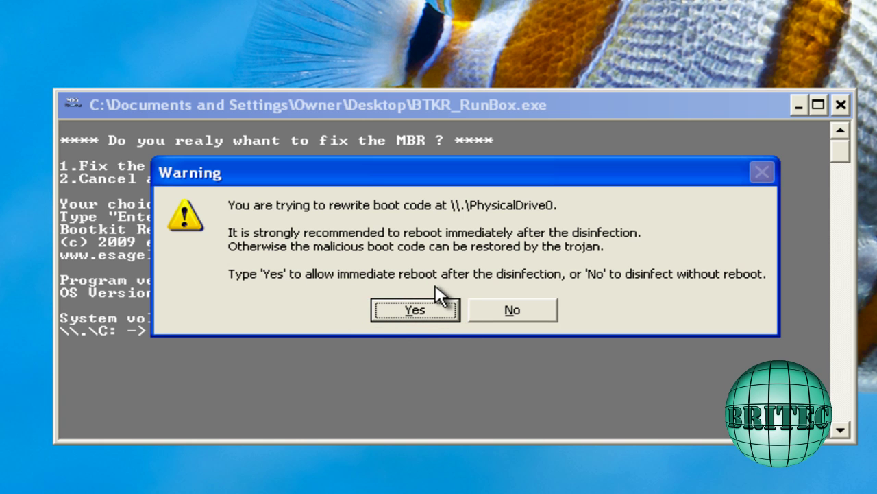
# Accept the immediate reboot after disinfection so Windows XP restarts.
pyautogui.click(416, 310)
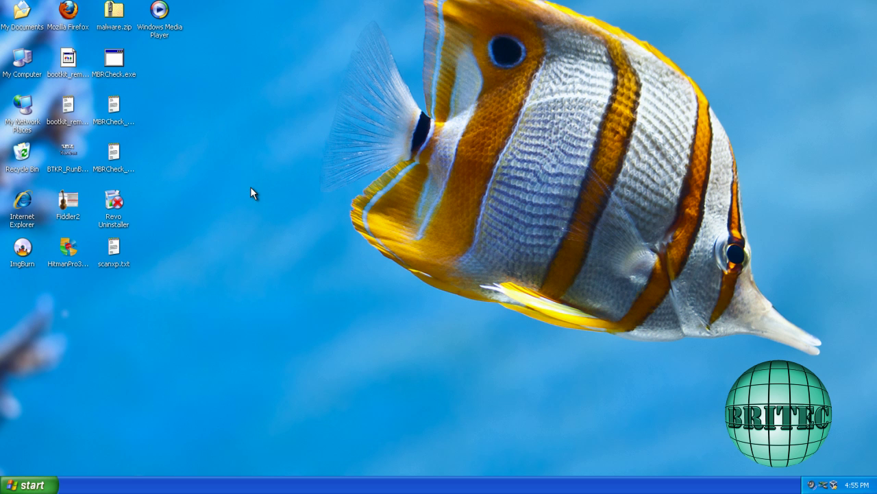
# Rerun MBRCheck, declining the restart prompt, and confirm normal Windows XP MBR code on the 9 GB drive.
pyautogui.moveTo(121, 74); pyautogui.dragTo(326, 260)
pyautogui.doubleClick(344, 251)
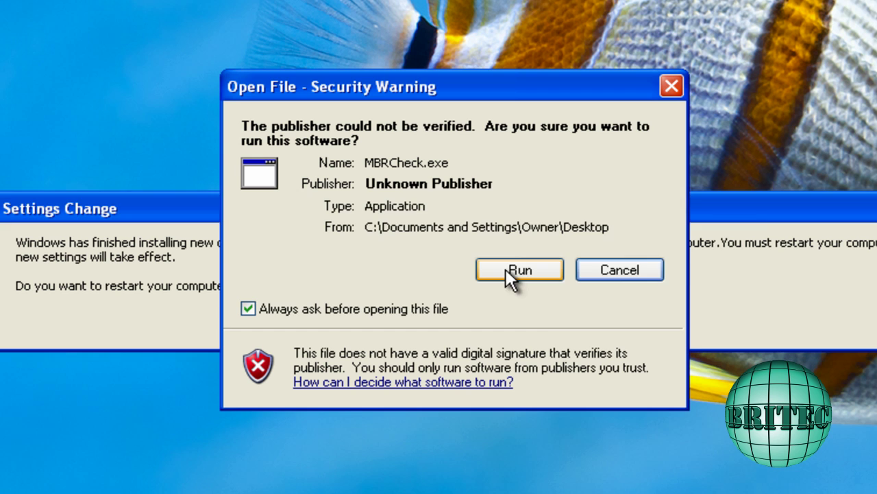
pyautogui.click(728, 222)
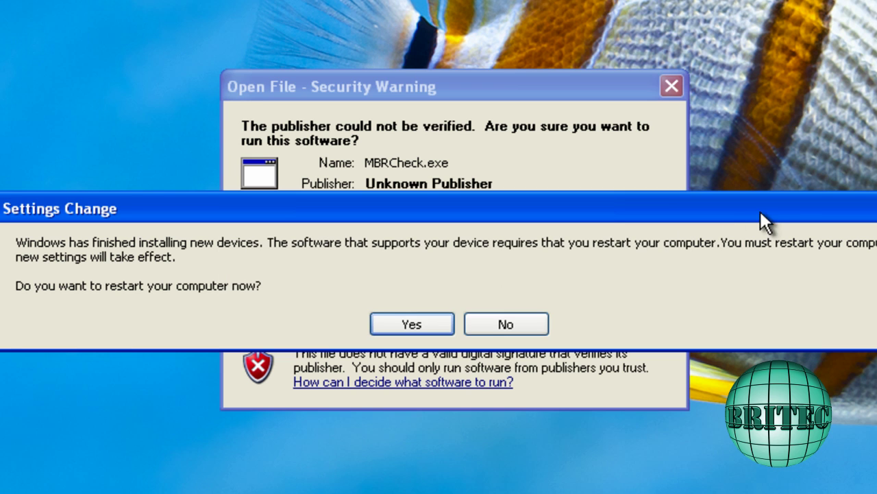
pyautogui.click(495, 328)
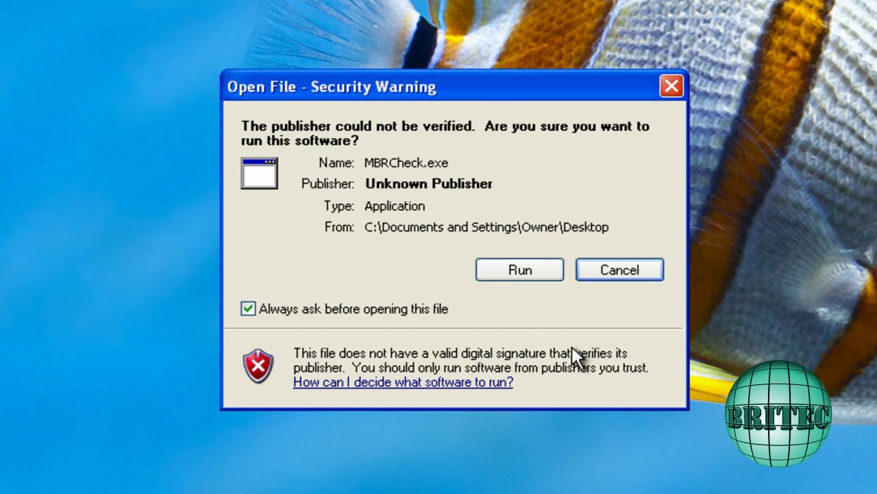
pyautogui.click(524, 266)
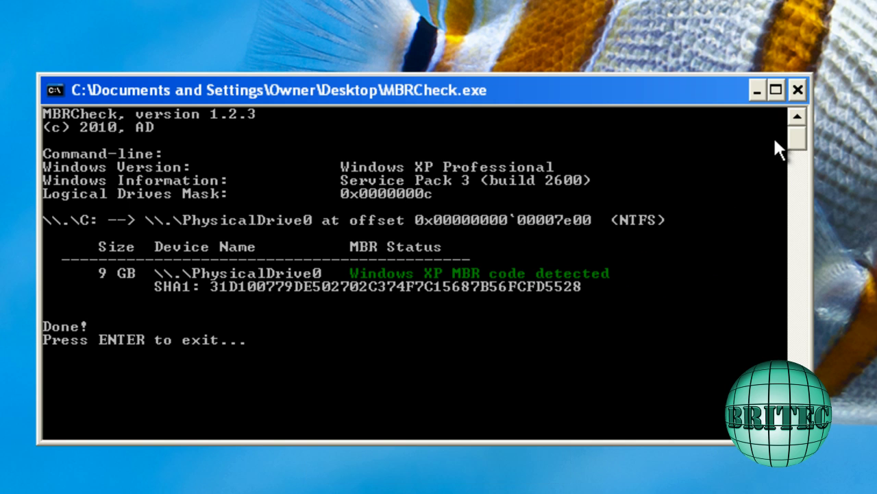
pyautogui.click(798, 90)
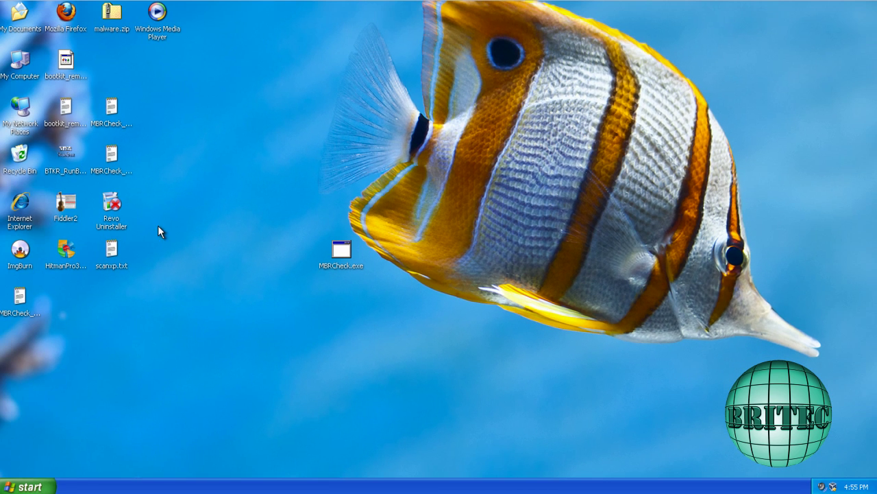
# Run a one-time Hitman Pro scan and remove all 5 detected threats, including malware.exe.
pyautogui.doubleClick(65, 252)
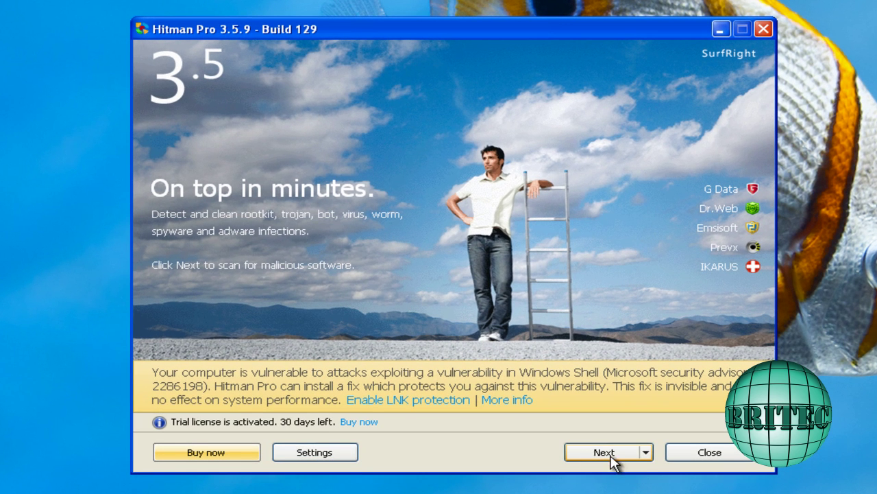
pyautogui.click(603, 462)
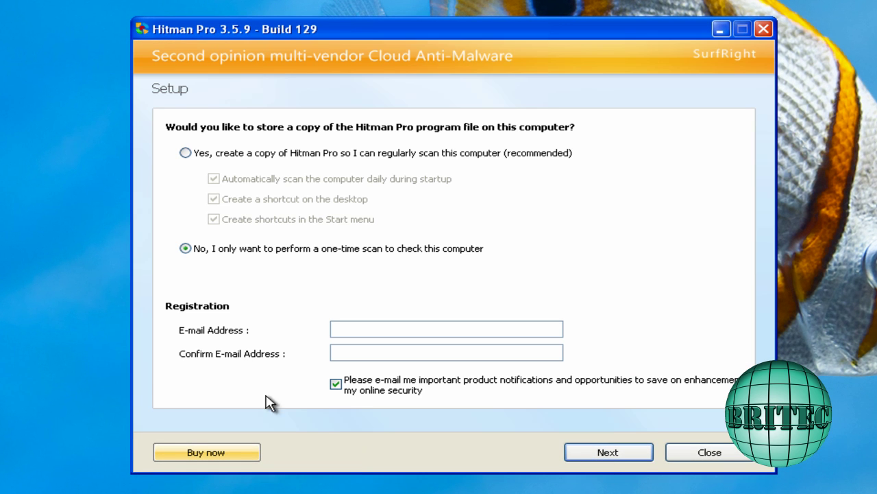
pyautogui.click(606, 452)
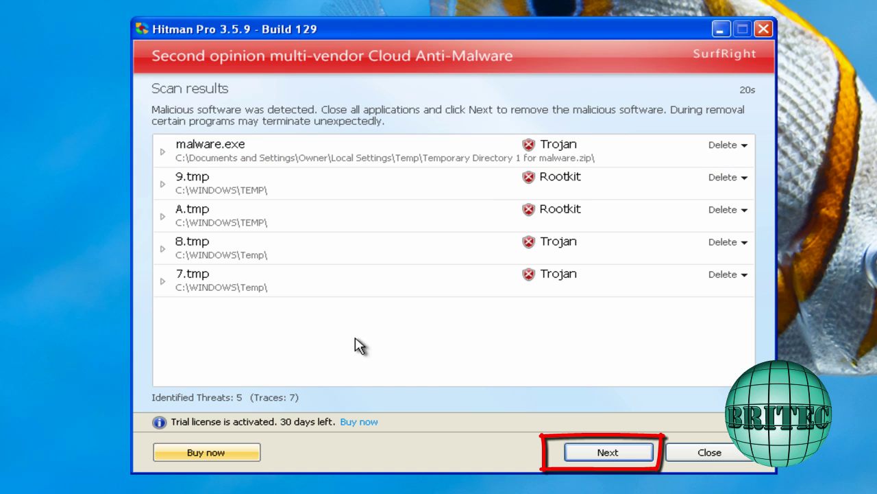
pyautogui.click(617, 454)
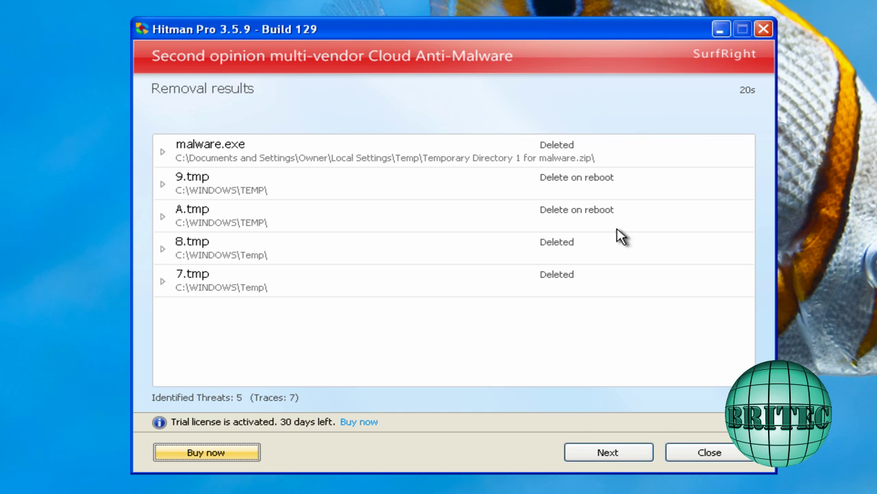
pyautogui.click(621, 456)
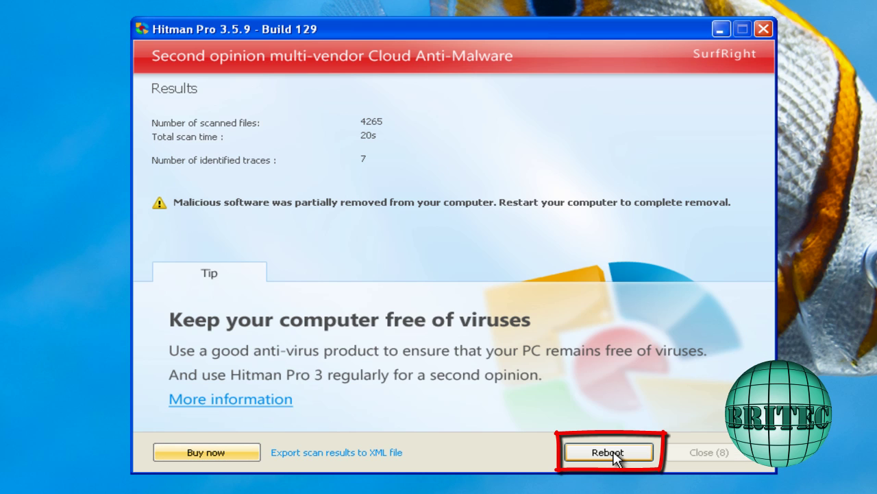
# Reboot from Hitman Pro to finish deleting 9.tmp and A.tmp.
pyautogui.click(608, 453)
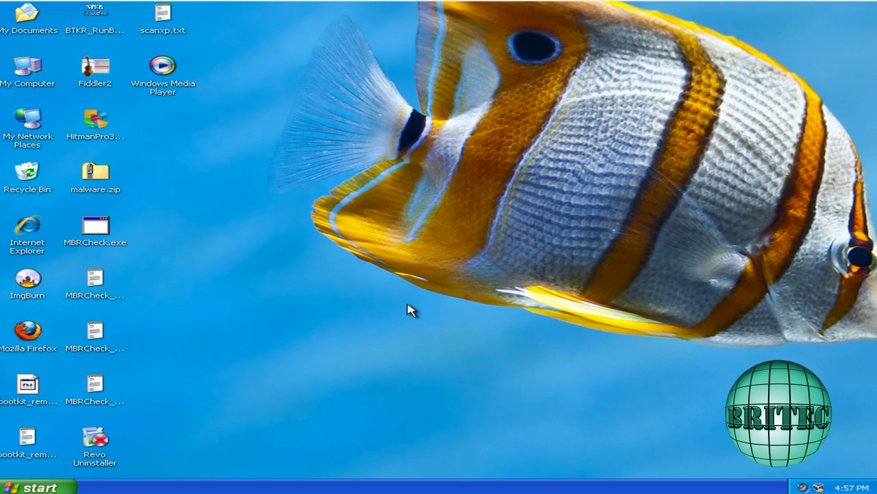
# Move MBRCheck.exe to the desktop centre, run it, and confirm the 9 GB drive's Windows XP MBR code is still clean.
pyautogui.moveTo(96, 231); pyautogui.dragTo(302, 286)
pyautogui.doubleClick(301, 286)
pyautogui.click(480, 258)
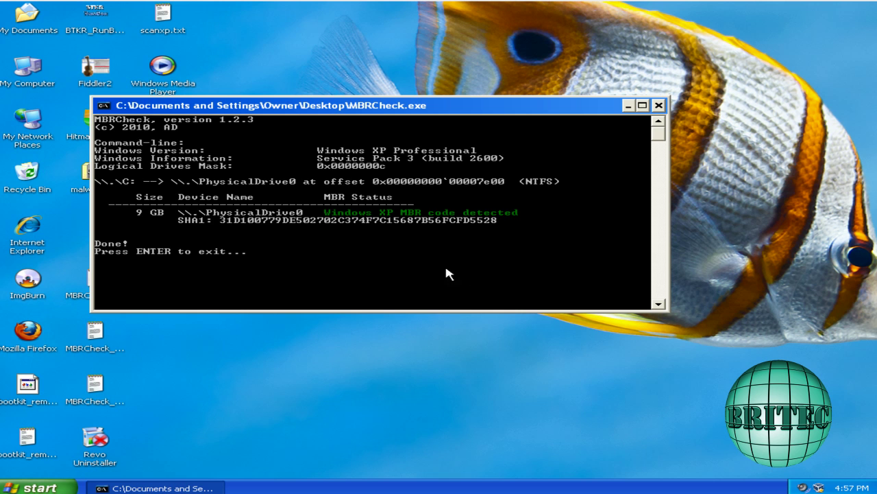
pyautogui.click(658, 106)
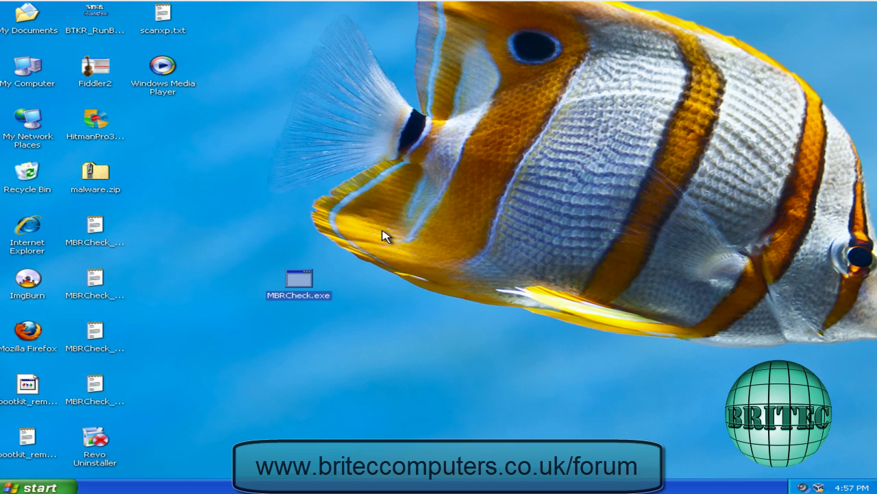